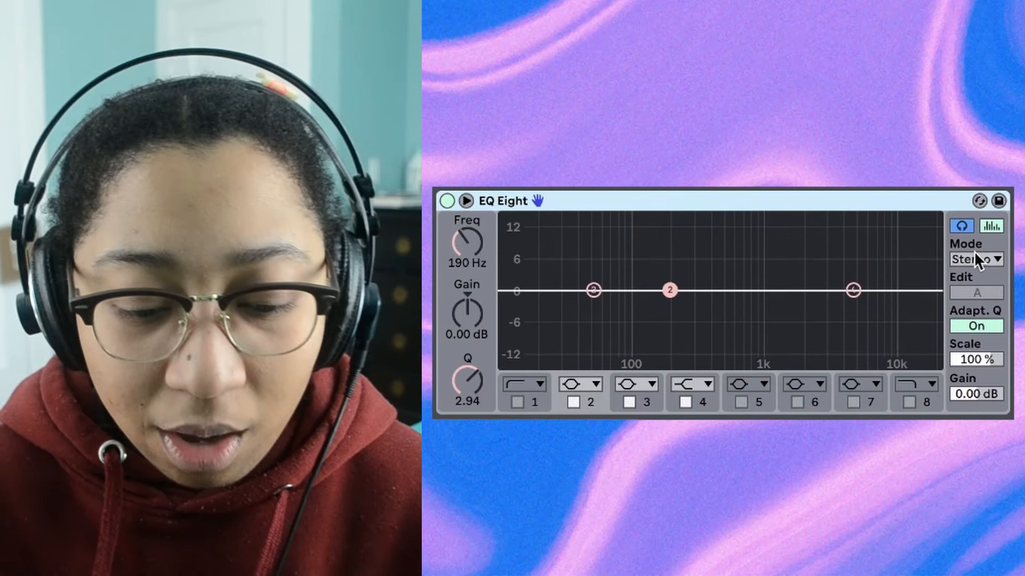
- Switch the EQ to L/R mode and boost band 4 slightly on the left channel and separately on the right channel
click(975, 257)
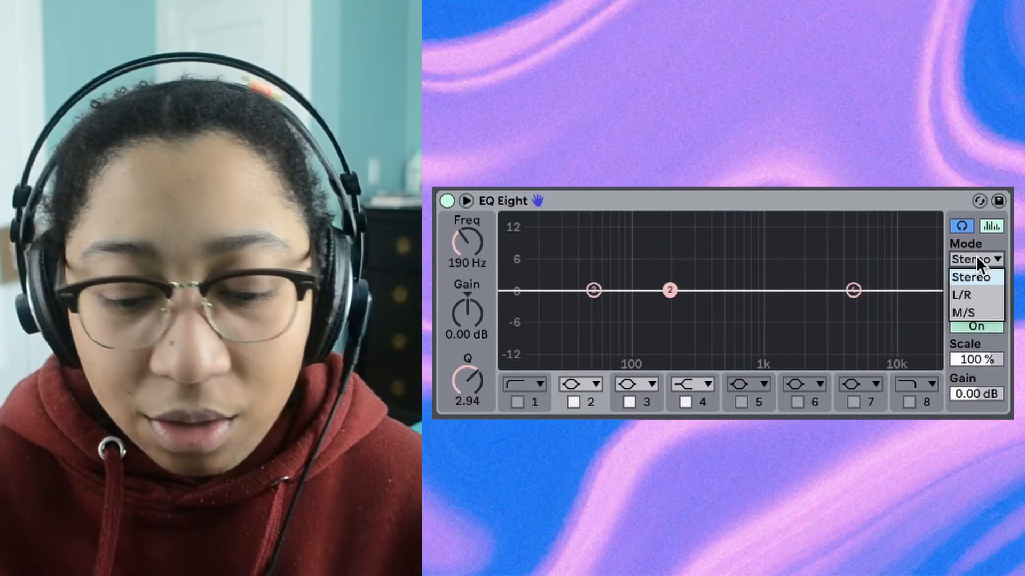
click(981, 293)
drag(853, 290, 852, 279)
click(975, 293)
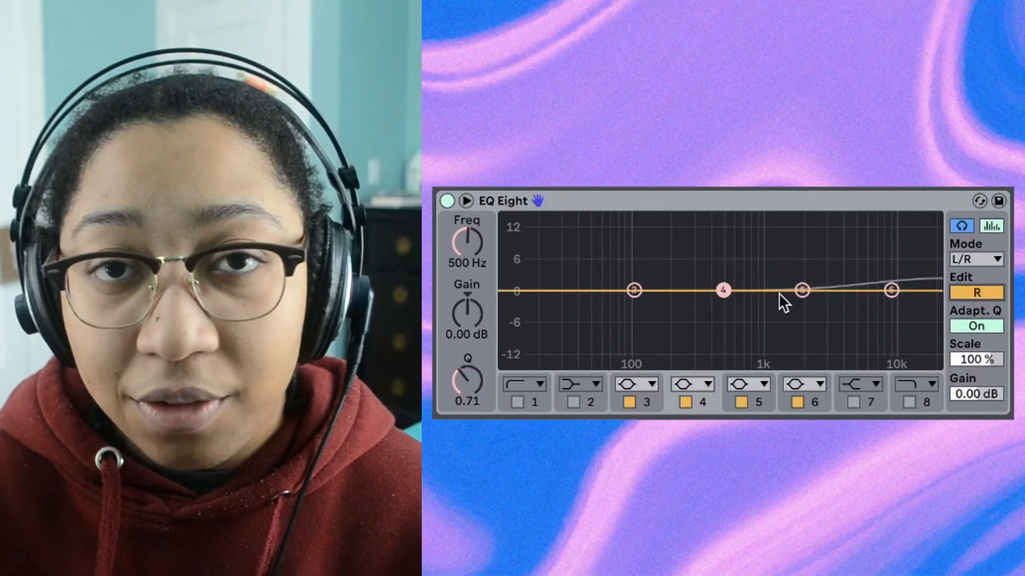
drag(723, 290, 723, 280)
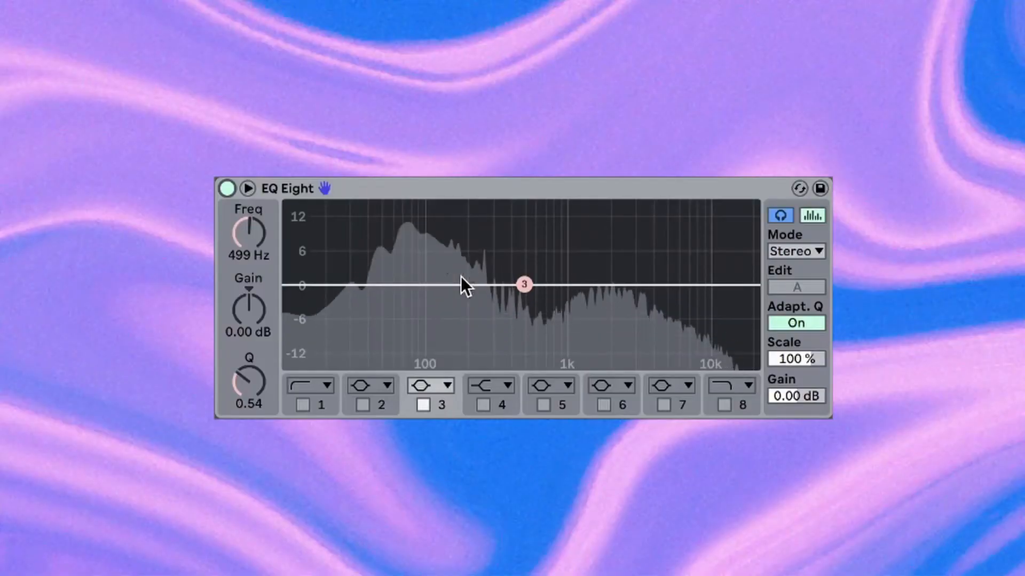
- Cut EQ band 3 by about 4.29 dB at 2.30 kHz and compare playback with the EQ active and bypassed
drag(524, 284, 621, 309)
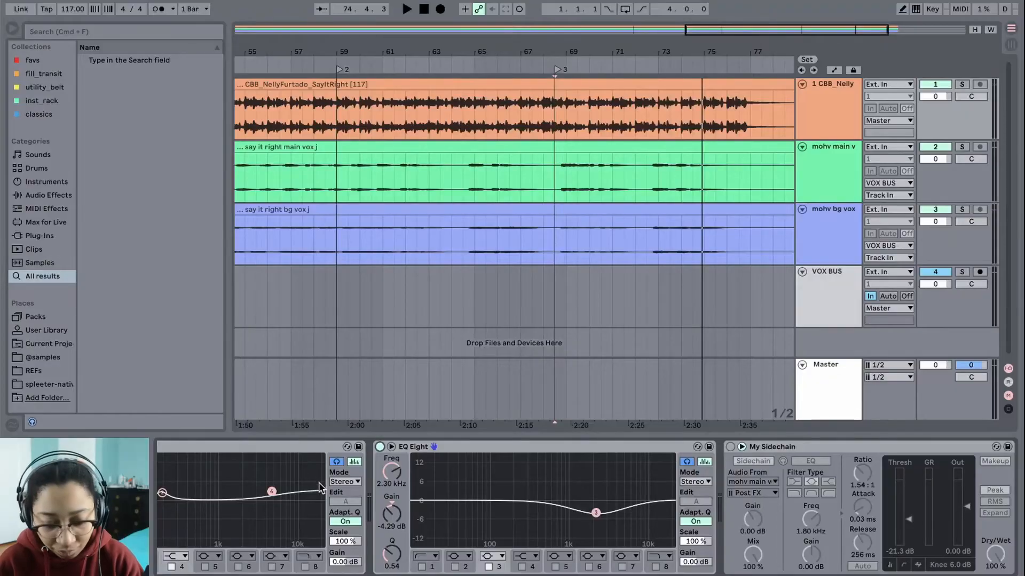
click(475, 445)
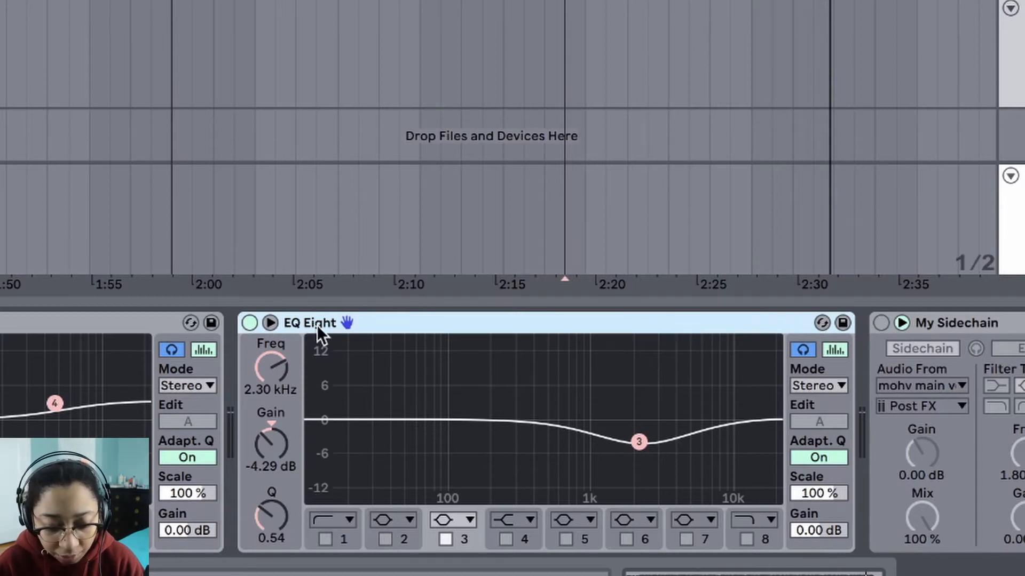
key(space)
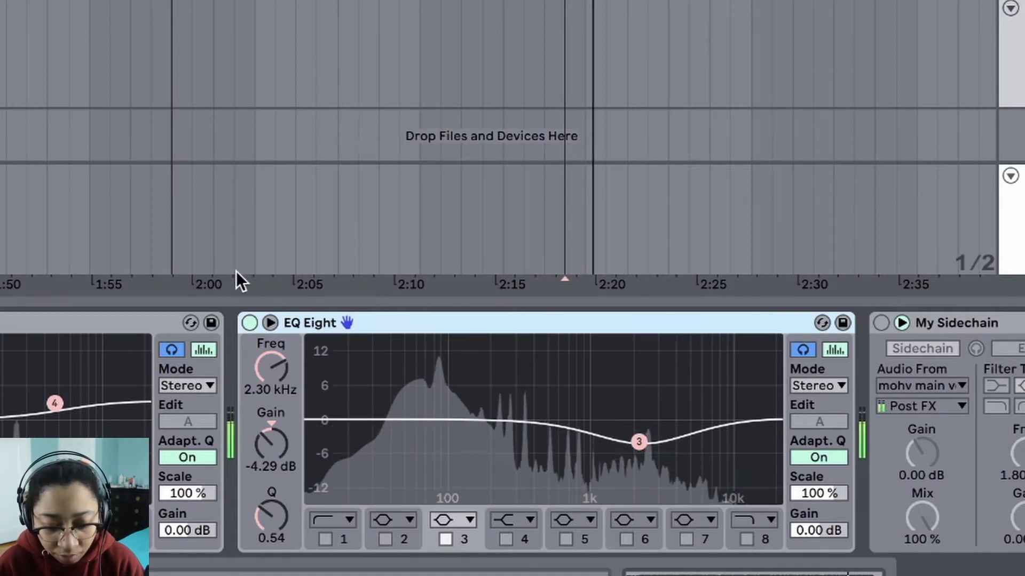
click(249, 323)
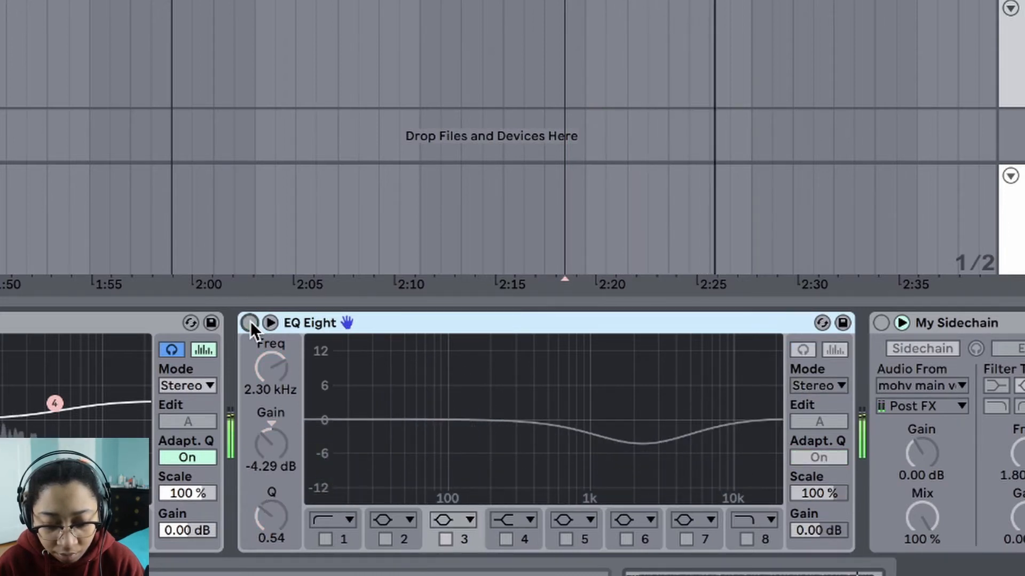
click(249, 323)
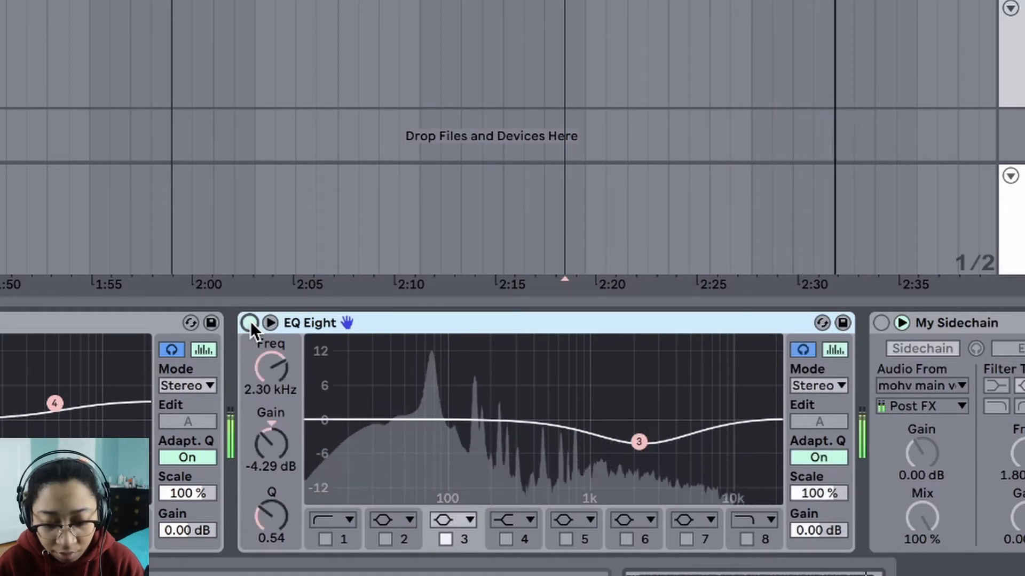
click(249, 323)
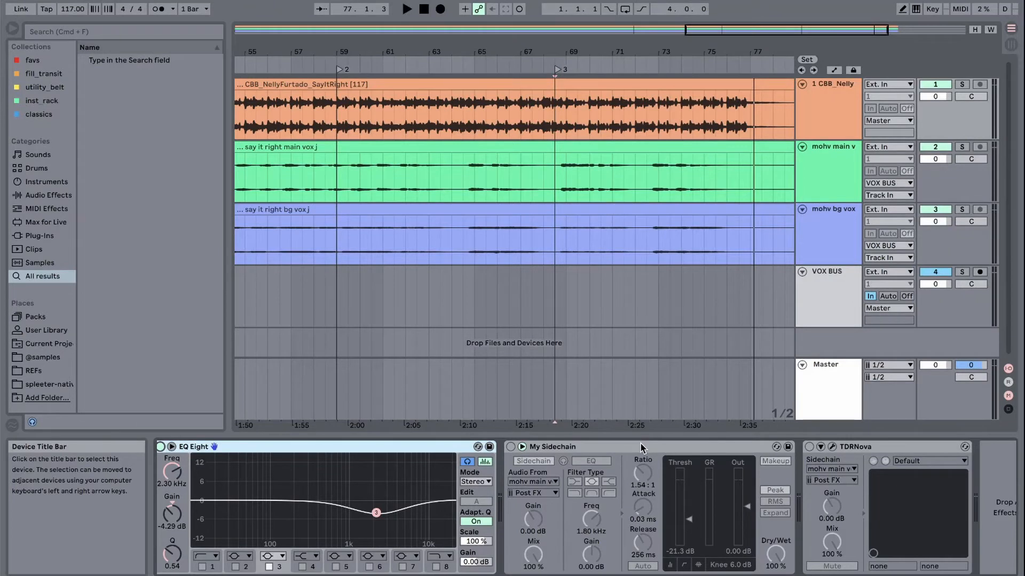
- Activate the My Sidechain compressor on the instrumental track and enable its sidechain with the main vocal track's Post FX signal as input
scroll(640, 443, right, 2)
click(640, 443)
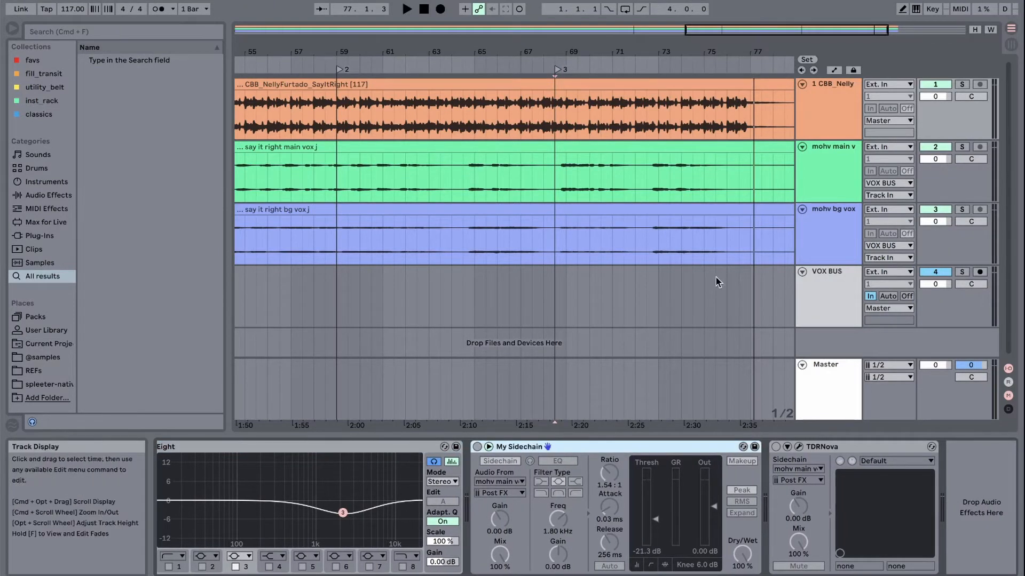
click(817, 134)
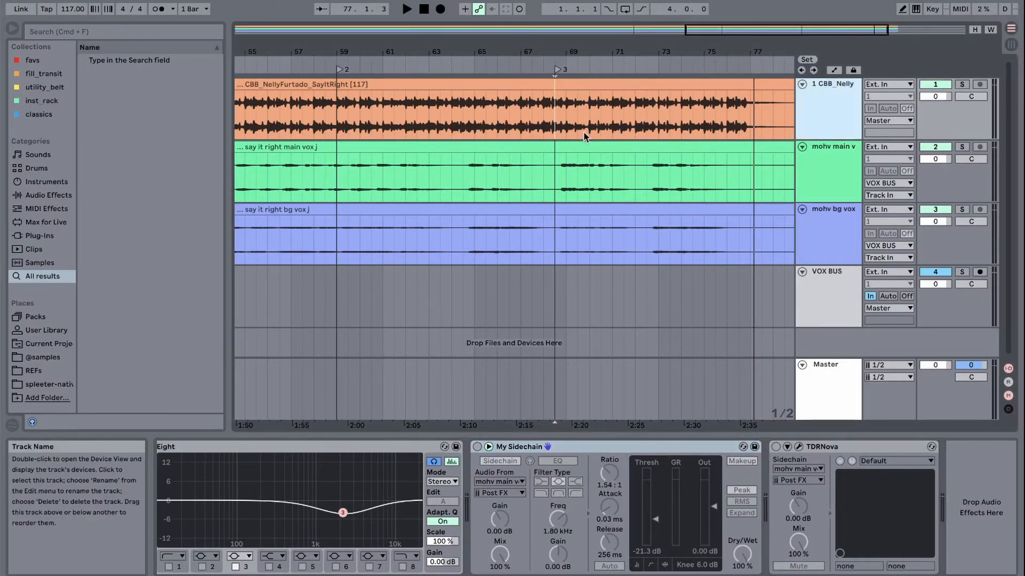
click(477, 447)
click(503, 459)
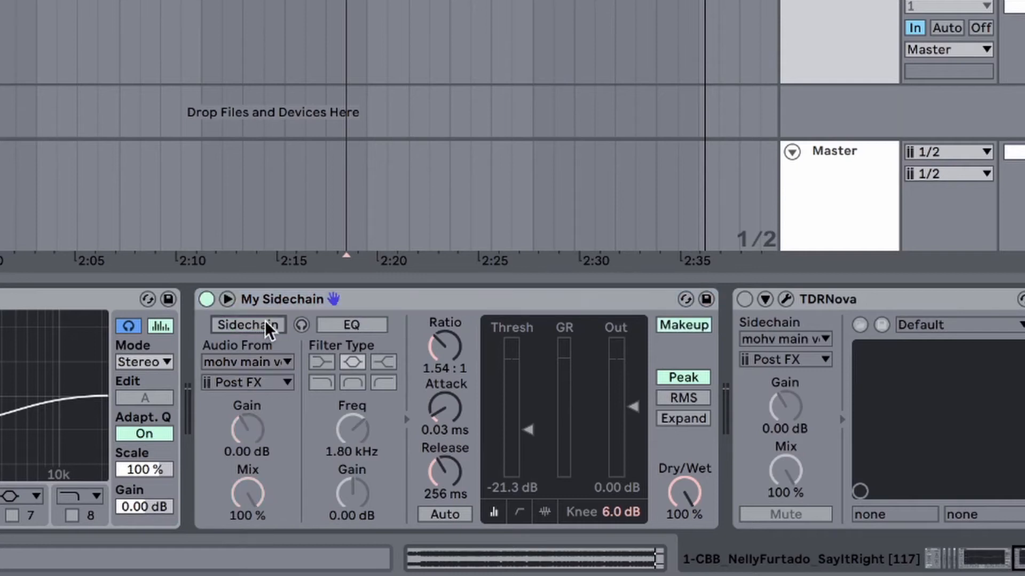
click(267, 325)
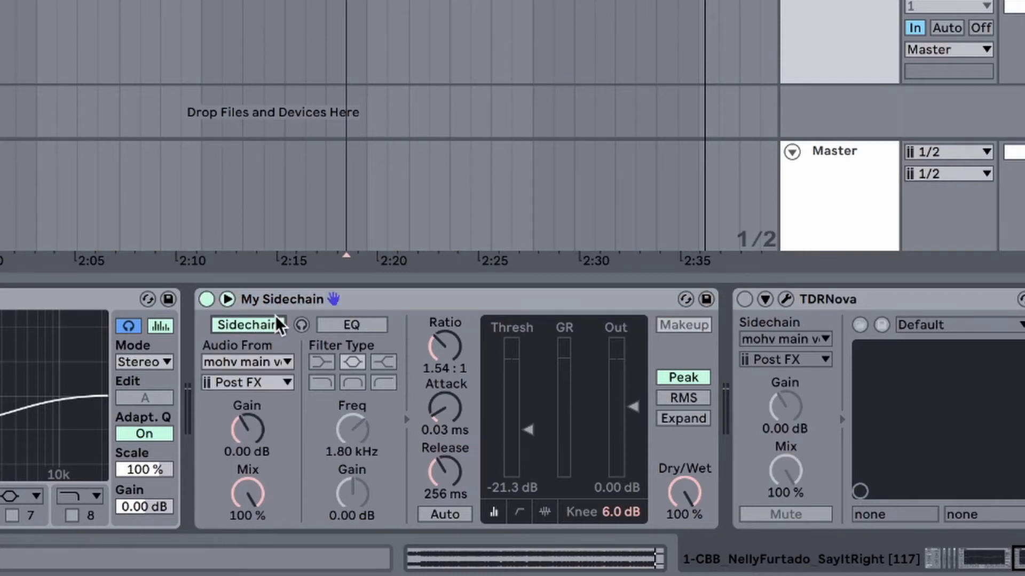
click(288, 362)
click(285, 405)
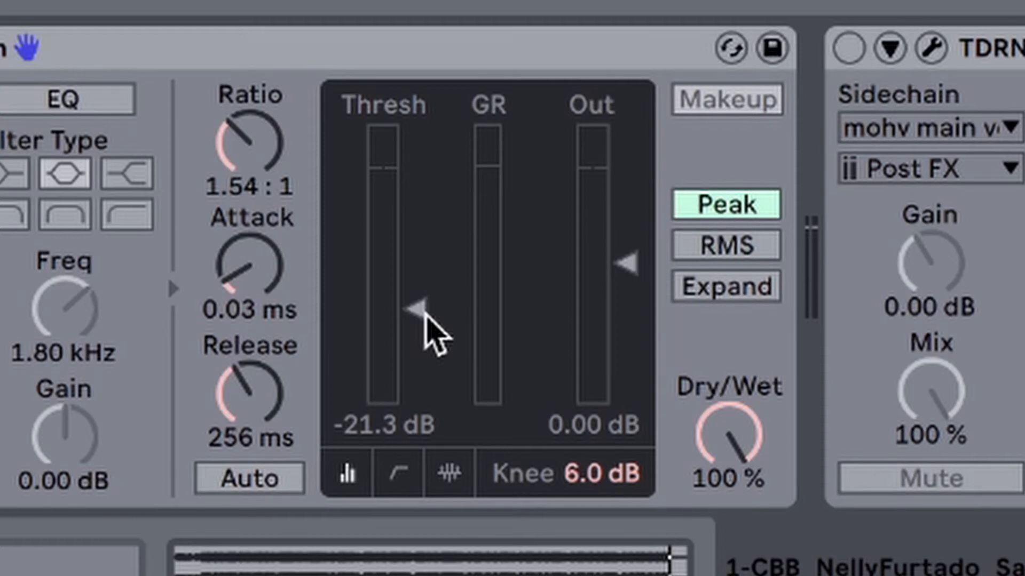
- Lower the sidechain compressor's threshold to about -44.1 dB and play the section to hear the ducking
drag(425, 314, 425, 342)
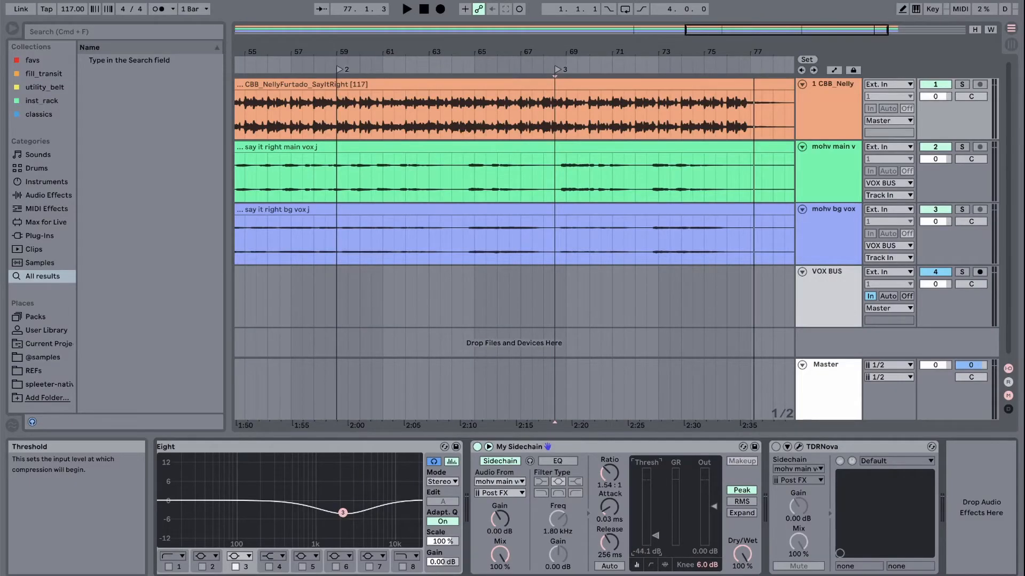
key(space)
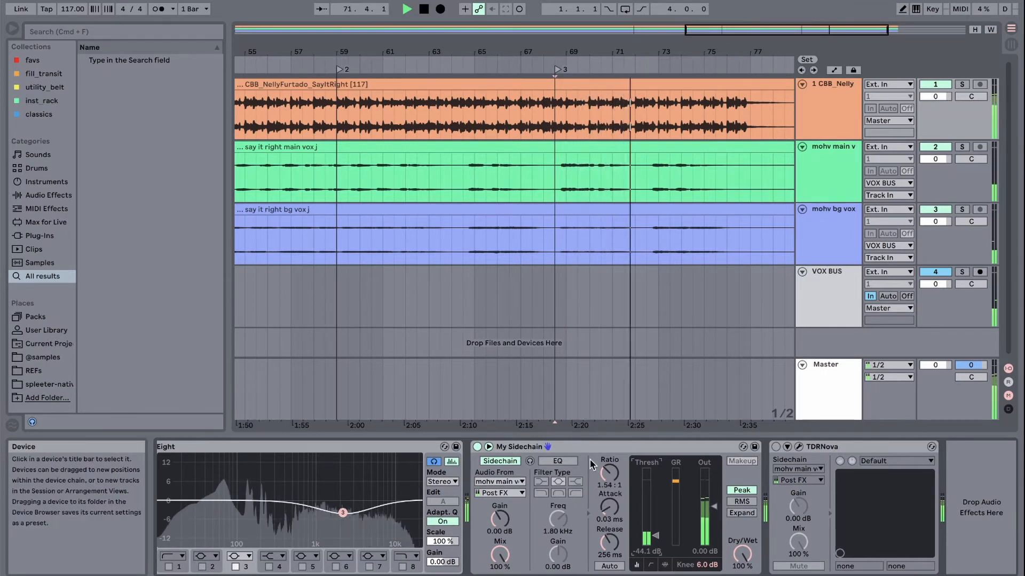
key(space)
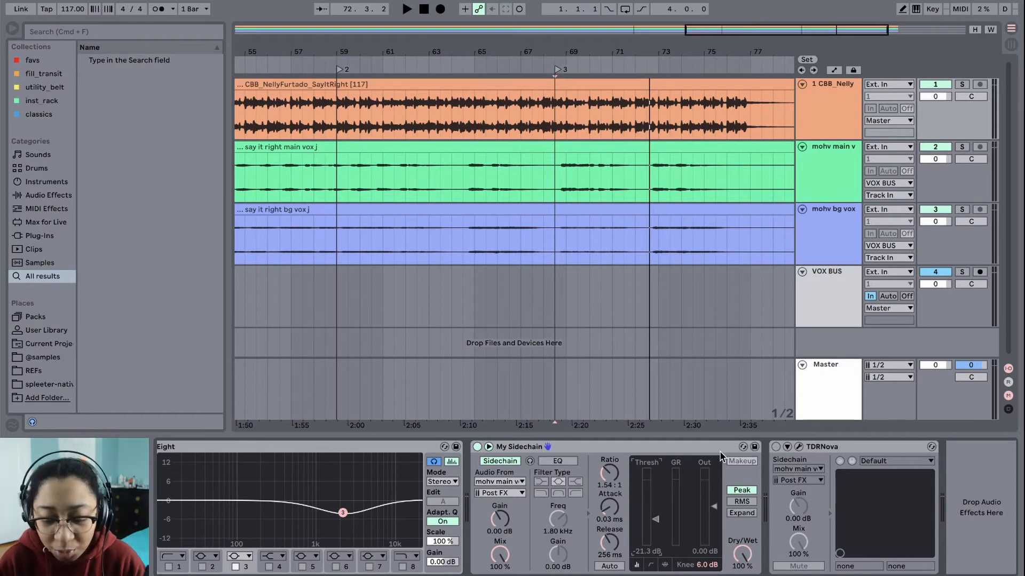
key(space)
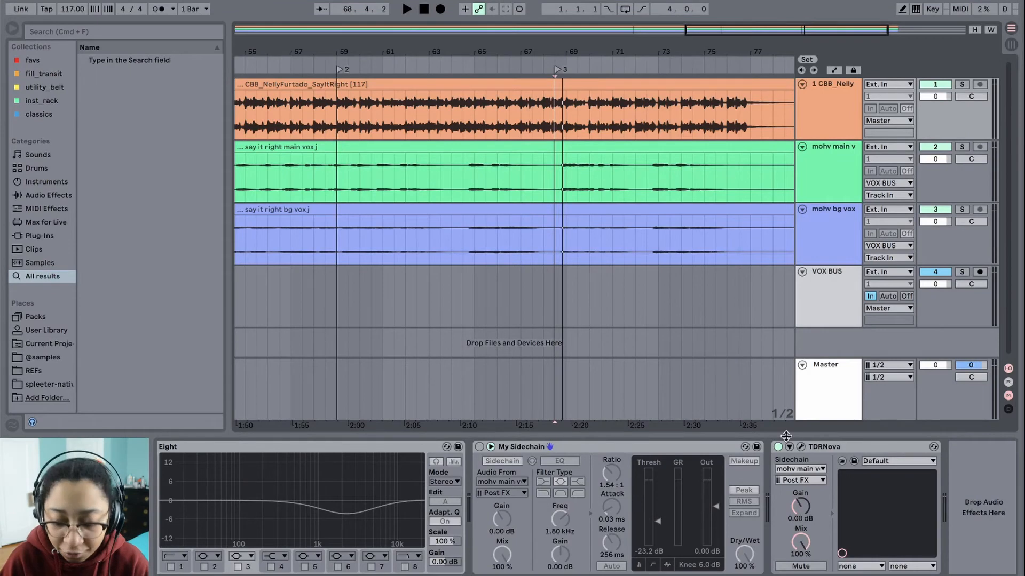
- Open the TDRNova plug-in interface on the instrumental track and select Ext SC as its sidechain source
click(801, 447)
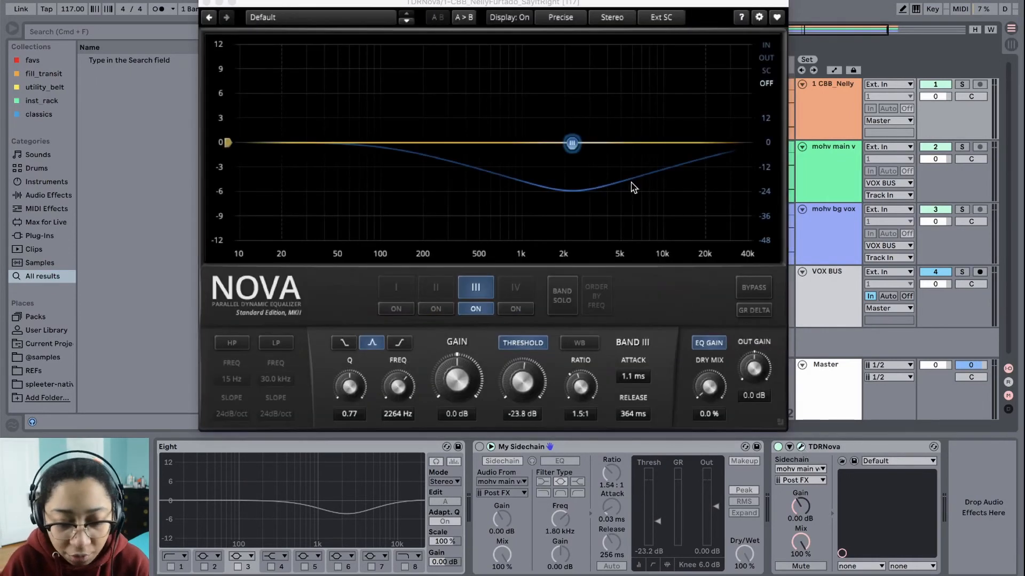
drag(425, 3, 425, 1)
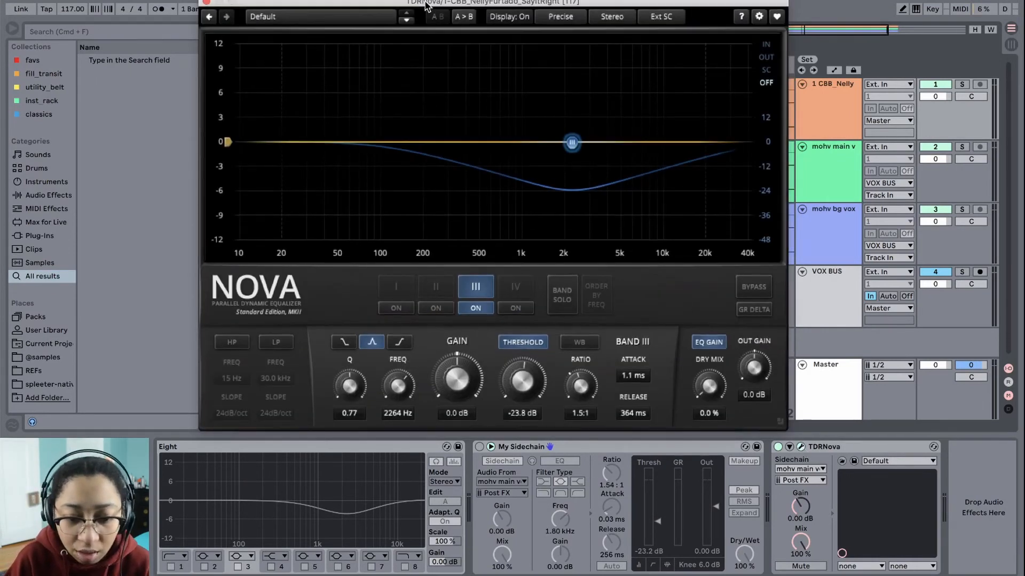
click(669, 21)
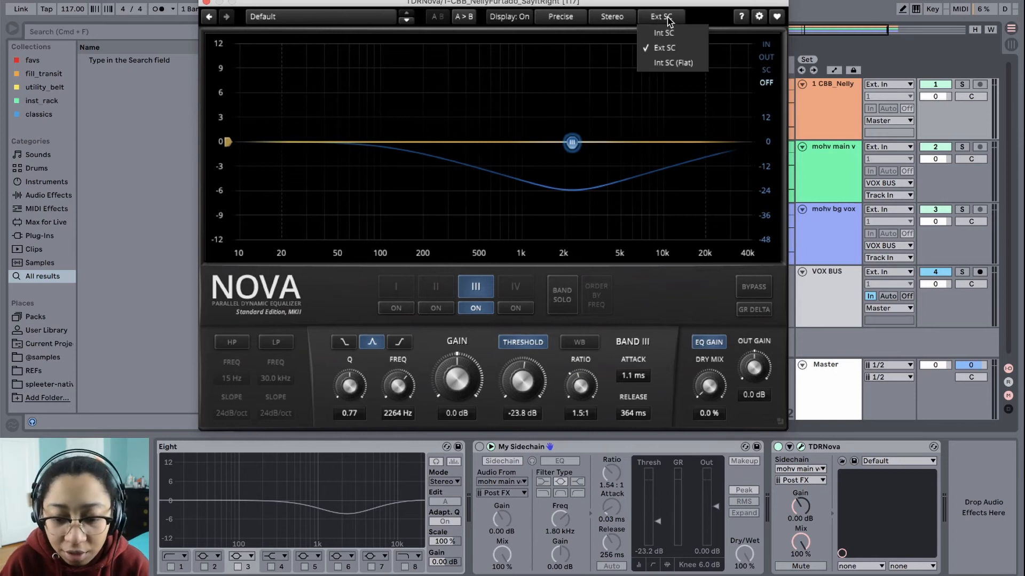
click(669, 51)
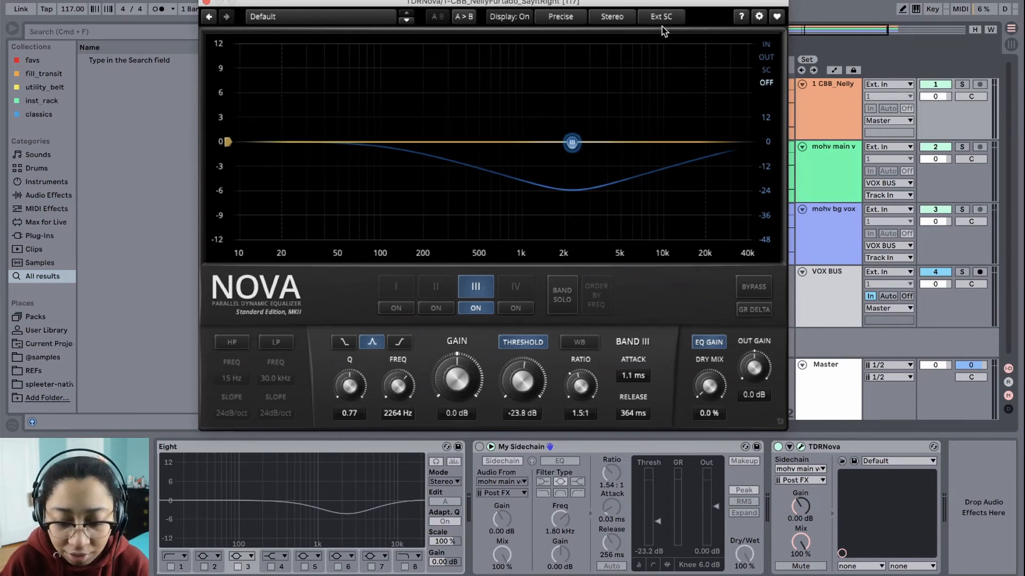
click(663, 22)
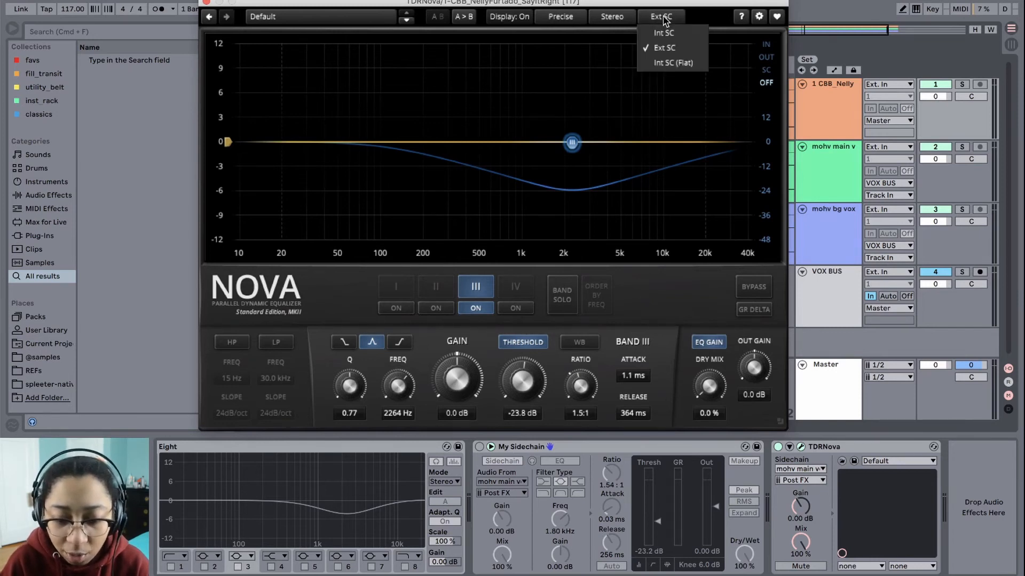
click(667, 49)
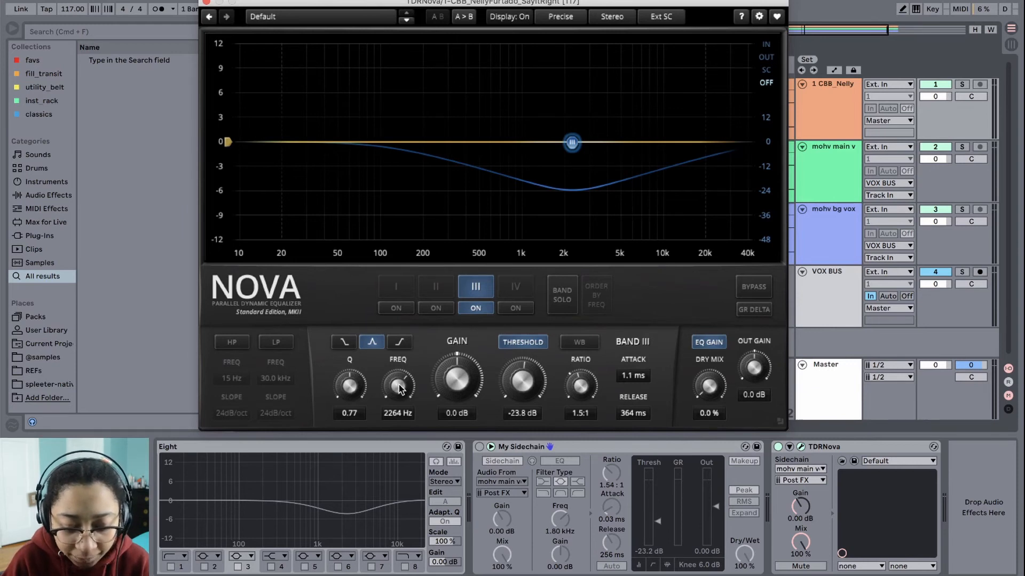
- Try lower thresholds on Nova's band III, set it to -24.3 dB, and play the track to hear the dynamic cut
click(473, 288)
click(473, 288)
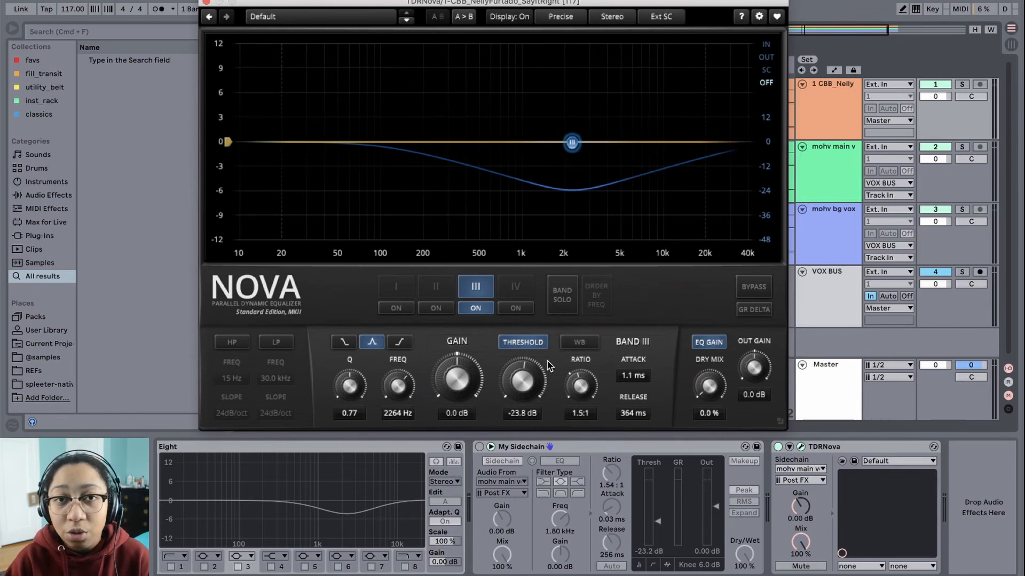
drag(525, 379, 525, 397)
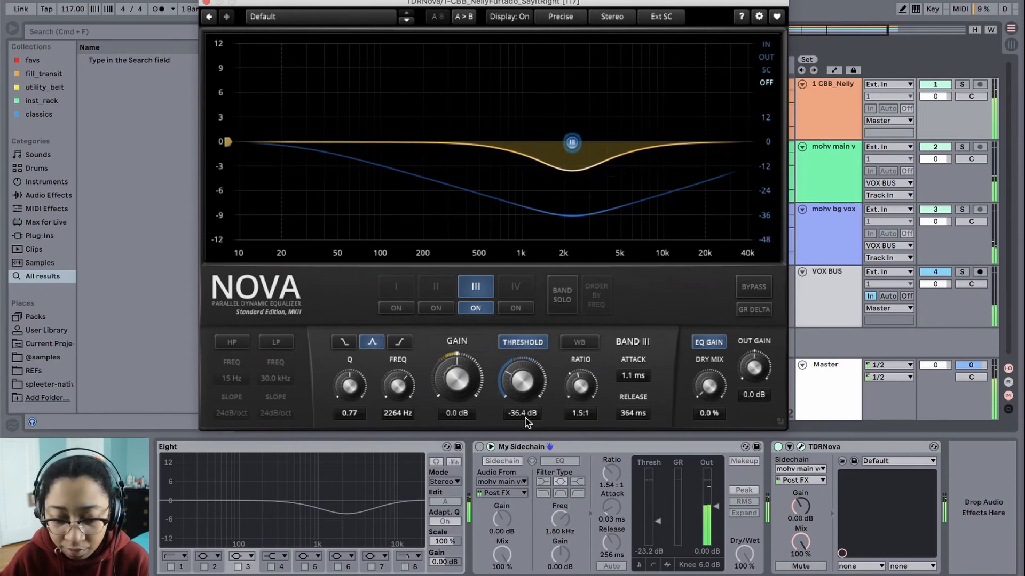
scroll(526, 422, up, 10)
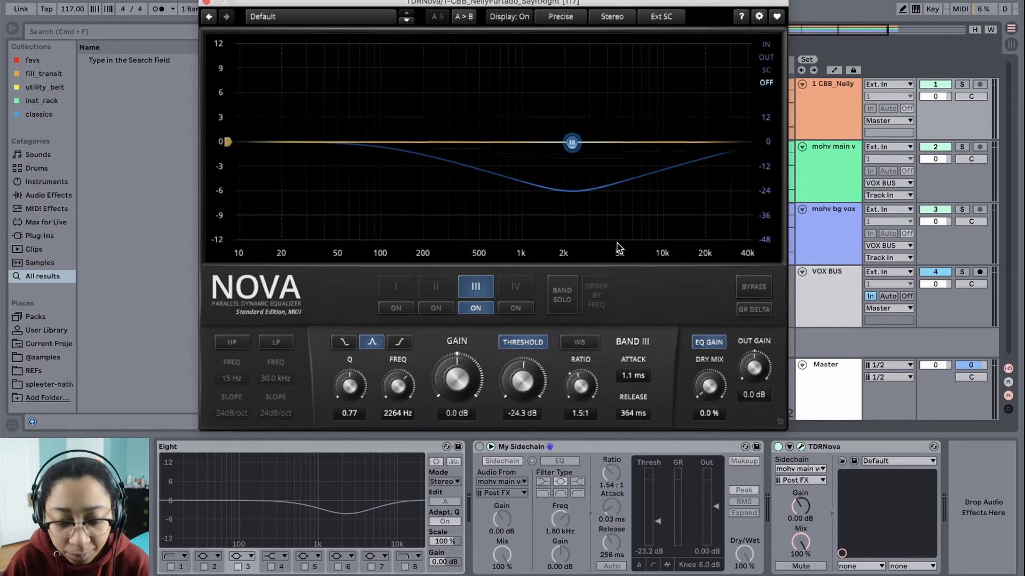
key(space)
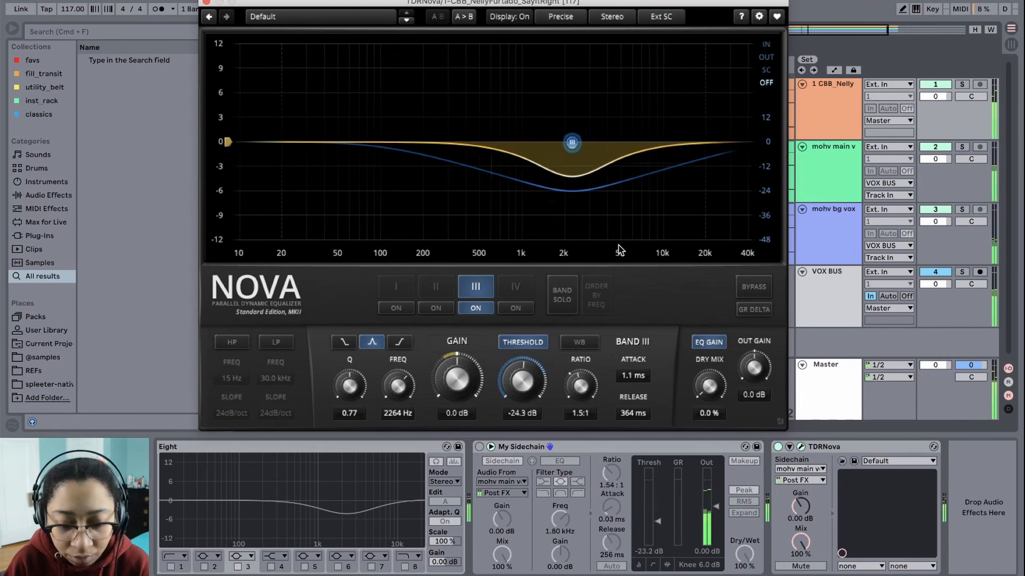